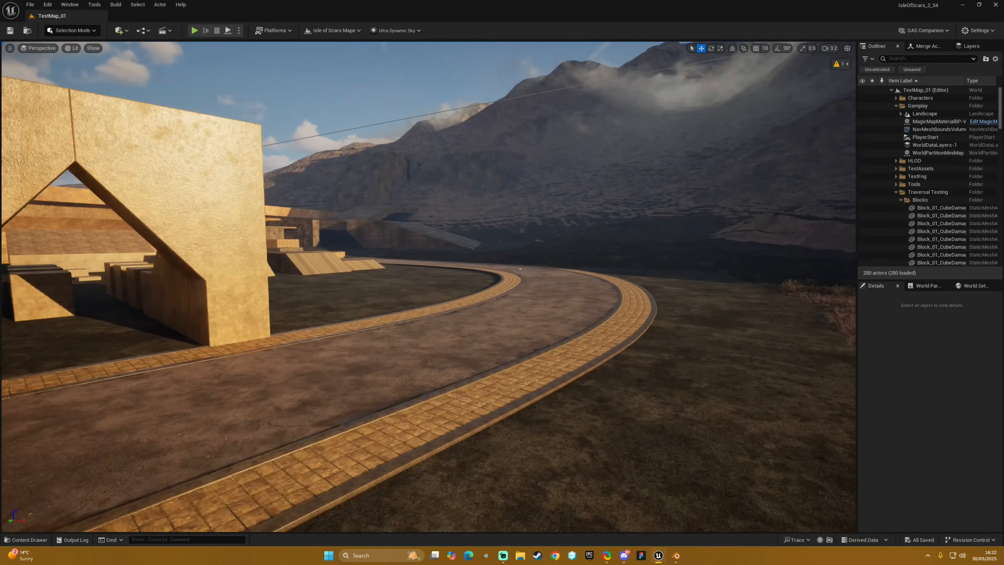
pyautogui.moveTo(429, 287); pyautogui.dragTo(379, 305, button='right')
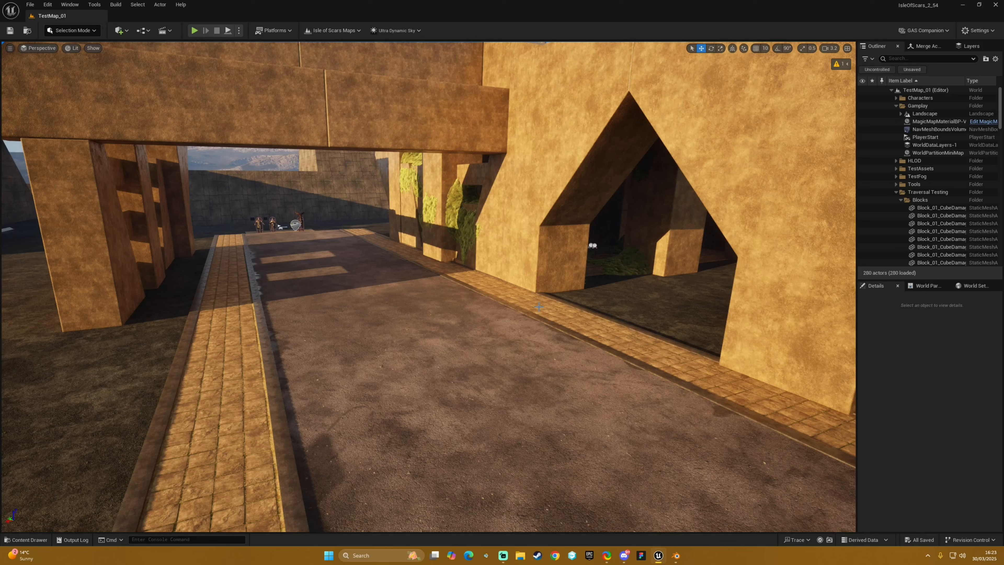
pyautogui.moveTo(488, 320); pyautogui.dragTo(528, 316, button='right')
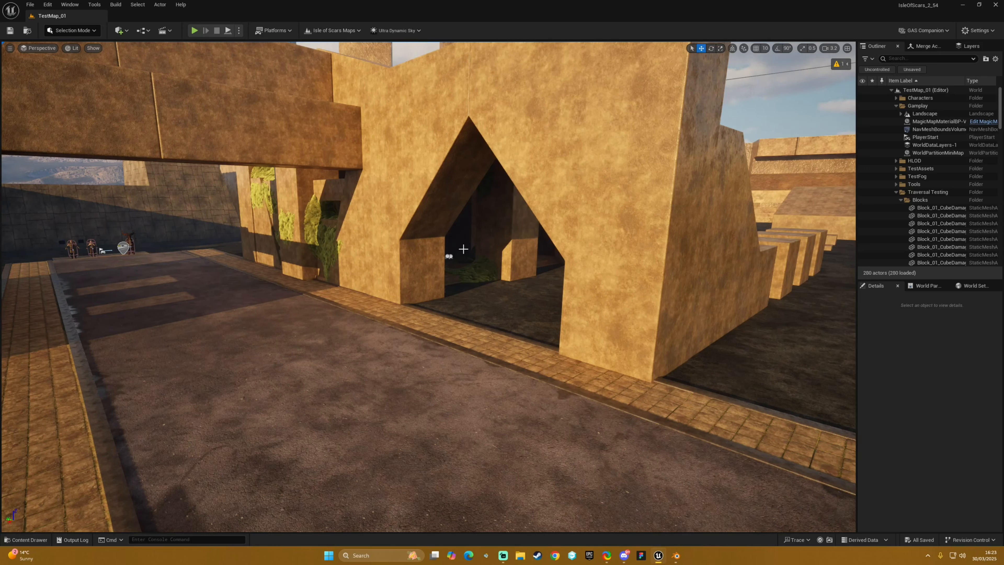
pyautogui.moveTo(479, 279); pyautogui.dragTo(509, 313, button='right')
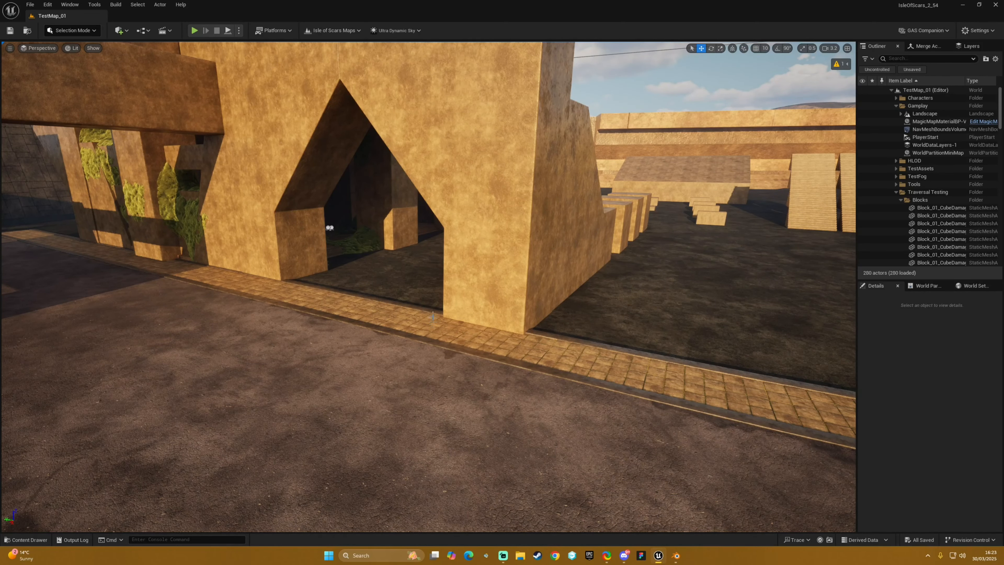
pyautogui.moveTo(436, 343); pyautogui.dragTo(411, 346, button='right')
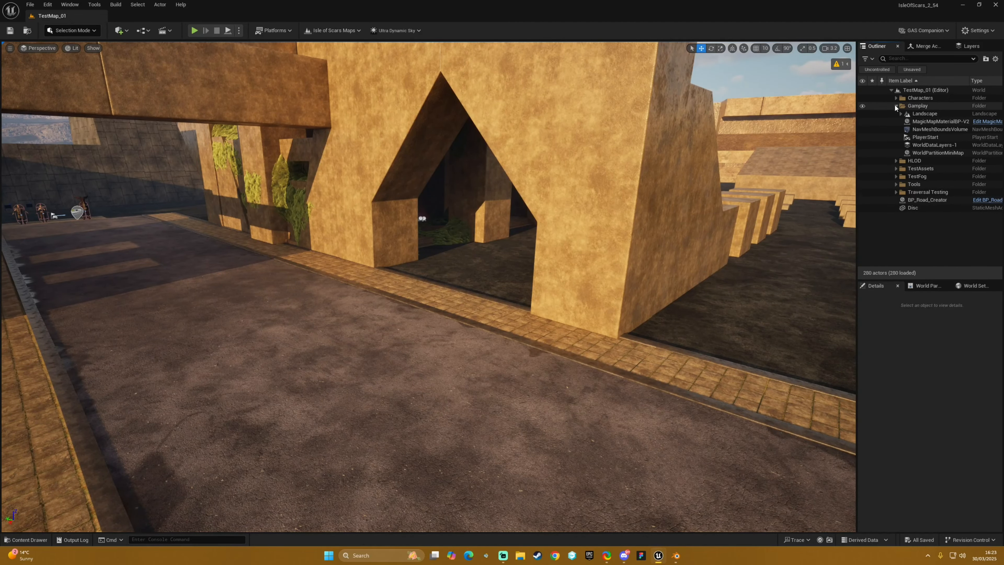
pyautogui.moveTo(806, 223)
pyautogui.mouseDown(button='right')
pyautogui.moveTo(831, 220)
pyautogui.moveTo(739, 232)
pyautogui.moveTo(790, 227)
pyautogui.mouseUp(button='right')
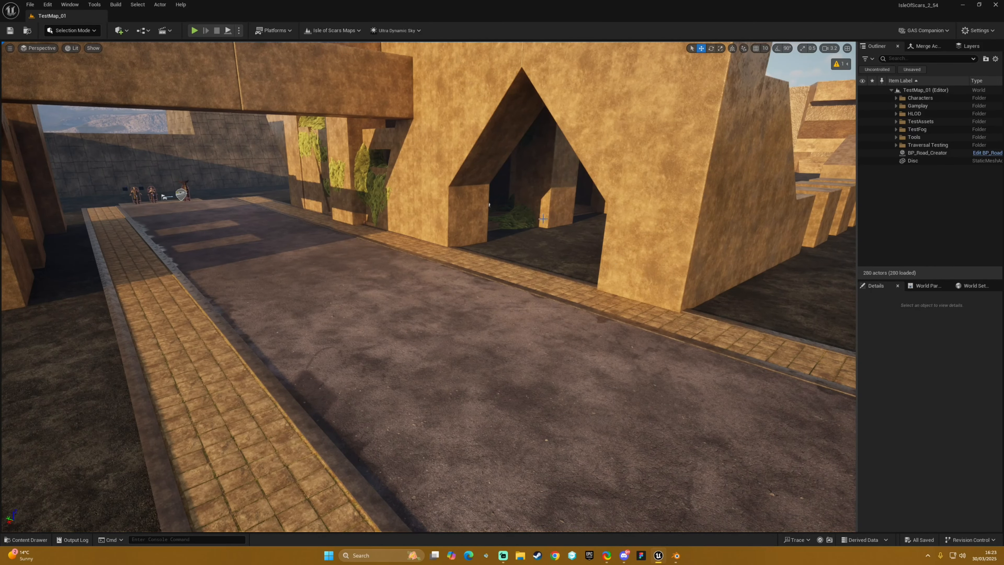
pyautogui.moveTo(496, 391); pyautogui.dragTo(447, 390, button='right')
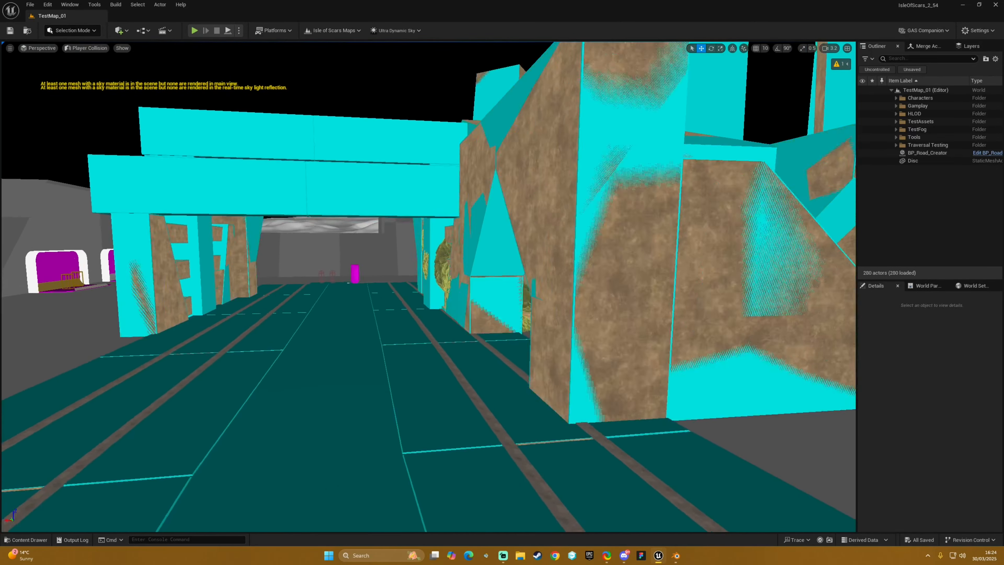
# - Examine the Player Collision geometry of the road, archway and stone blocks around the building
pyautogui.press('w')
pyautogui.moveTo(428, 286)
pyautogui.mouseDown(button='right')
pyautogui.moveTo(633, 288)
pyautogui.moveTo(221, 286)
pyautogui.moveTo(466, 290)
pyautogui.moveTo(468, 273)
pyautogui.moveTo(389, 293)
pyautogui.moveTo(419, 261)
pyautogui.moveTo(426, 284)
pyautogui.moveTo(407, 286)
pyautogui.moveTo(480, 325)
pyautogui.moveTo(477, 301)
pyautogui.moveTo(533, 269)
pyautogui.moveTo(557, 293)
pyautogui.moveTo(423, 290)
pyautogui.moveTo(435, 316)
pyautogui.moveTo(454, 292)
pyautogui.moveTo(420, 286)
pyautogui.mouseUp(button='right')
pyautogui.press('d')
pyautogui.press('w')
pyautogui.press('s')
pyautogui.press('a')
pyautogui.press('a')
pyautogui.press('s')
pyautogui.press('a')
pyautogui.press('w')
pyautogui.press('a')
pyautogui.press('s')
pyautogui.press('s')
pyautogui.press('w')
pyautogui.press('w')
pyautogui.scroll(-5, 472, 297)
pyautogui.press('a')
pyautogui.press('d')
pyautogui.press('a')
pyautogui.press('d')
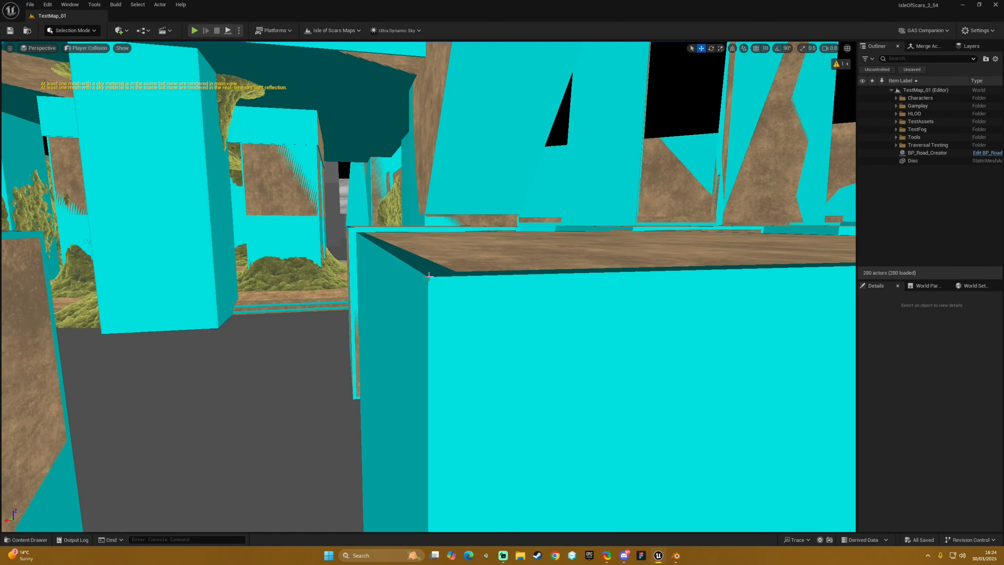
# - Switch the level view to Lit shading and inspect the rounded corner of the stone block
pyautogui.click(89, 48)
pyautogui.click(91, 64)
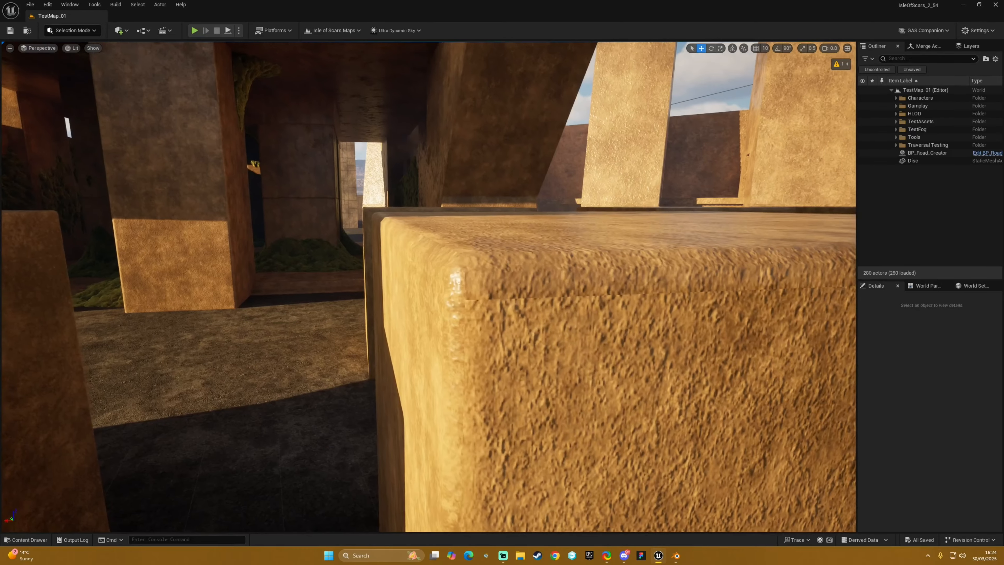
pyautogui.moveTo(287, 168); pyautogui.dragTo(298, 168, button='right')
pyautogui.press('d')
pyautogui.press('a')
pyautogui.press('a')
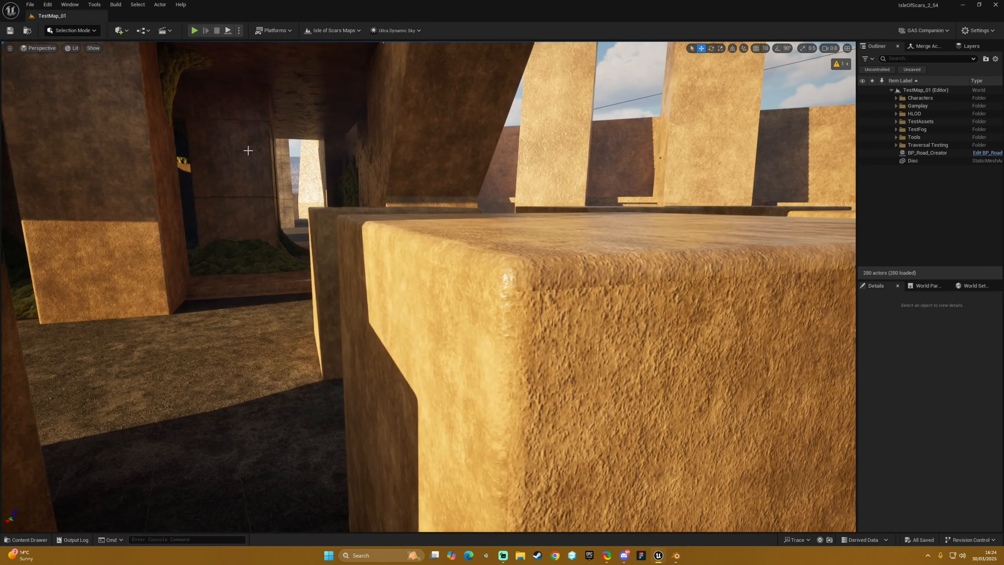
# - Switch back to the Player Collision view and compare the collision along the same block's corner and edges
pyautogui.click(67, 47)
pyautogui.click(105, 145)
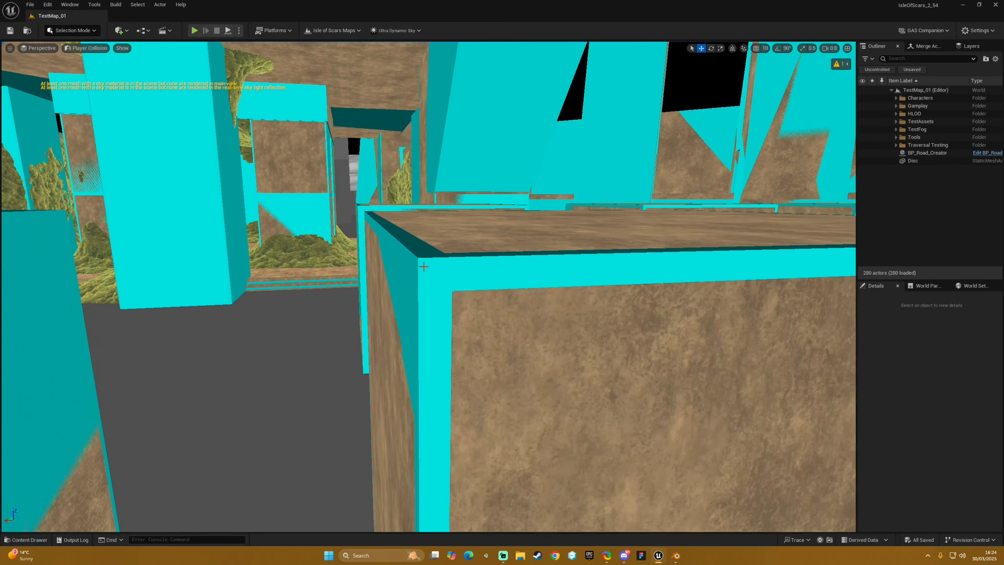
pyautogui.moveTo(424, 267); pyautogui.dragTo(509, 286, button='right')
pyautogui.press('s')
pyautogui.press('s')
pyautogui.press('d')
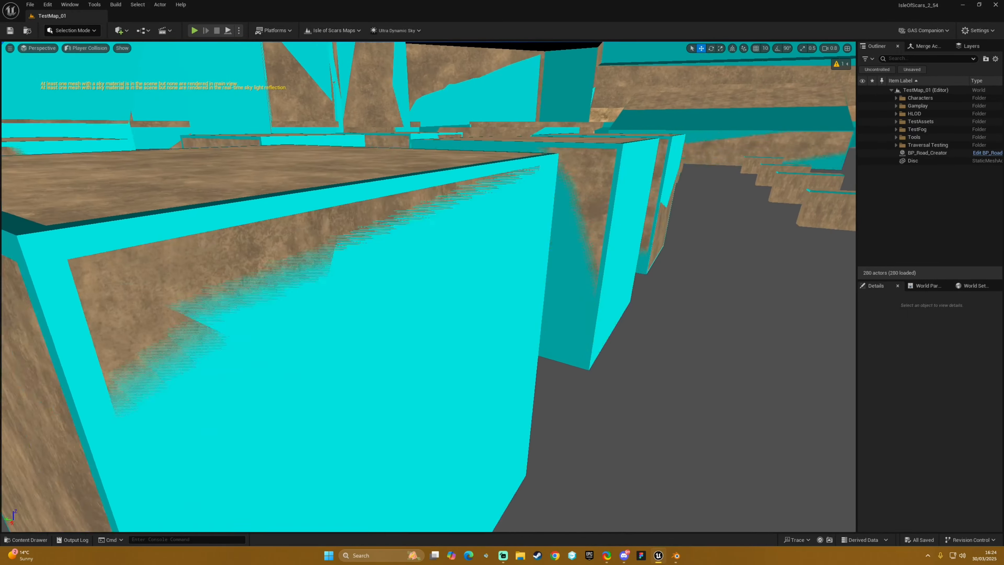
# - Examine the collision on the bevelled top edges and corner of the last stone block at close range
pyautogui.scroll(4, 428, 286)
pyautogui.press('w')
pyautogui.moveTo(429, 286); pyautogui.dragTo(405, 279, button='right')
pyautogui.press('w')
pyautogui.scroll(-3, 516, 302)
pyautogui.press('d')
pyautogui.press('d')
pyautogui.press('a')
pyautogui.press('d')
pyautogui.press('a')
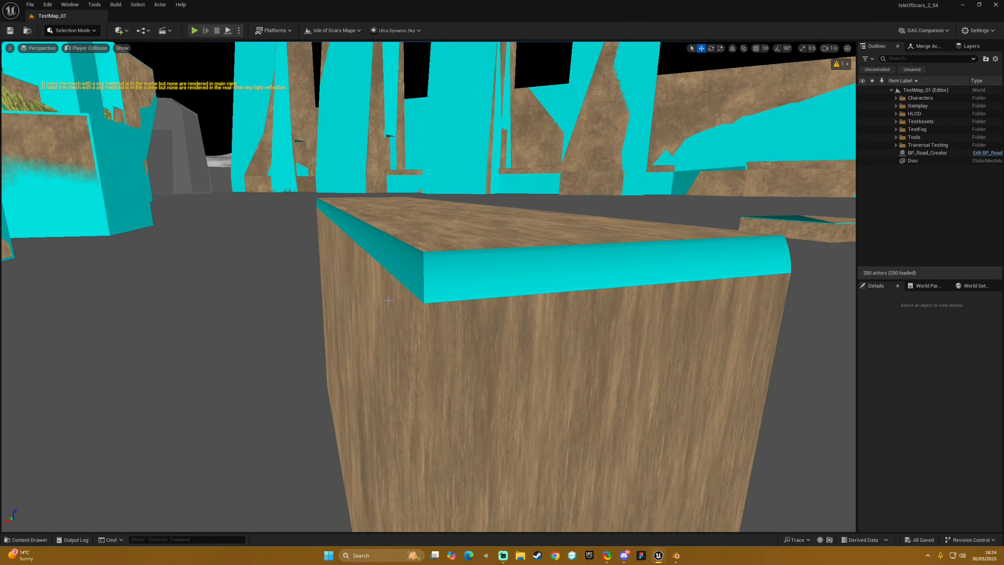
pyautogui.press('s')
pyautogui.moveTo(412, 301); pyautogui.dragTo(411, 300, button='right')
pyautogui.press('w')
pyautogui.moveTo(223, 103); pyautogui.dragTo(280, 229, button='right')
pyautogui.press('d')
pyautogui.press('a')
pyautogui.scroll(-1, 180, 104)
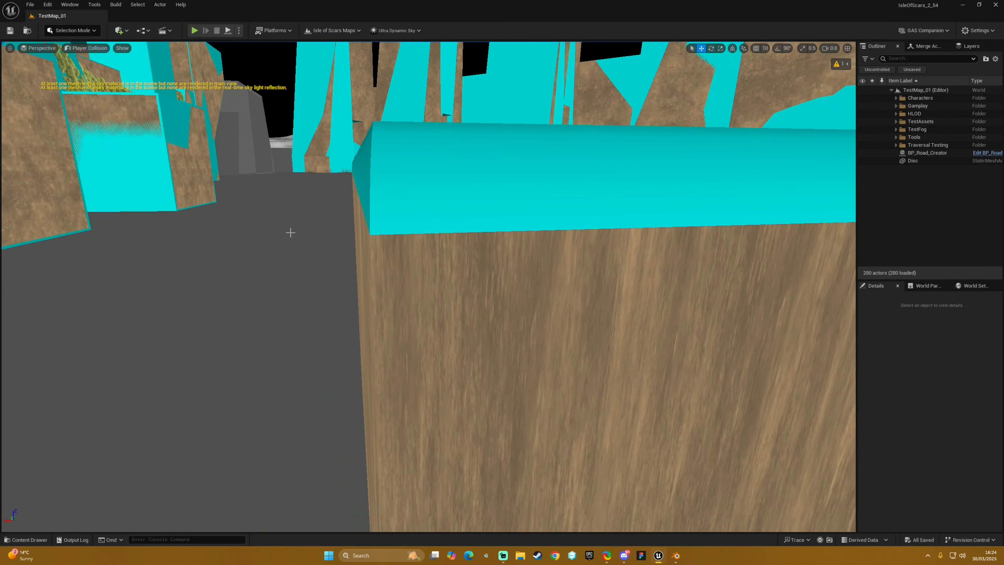
pyautogui.press('s')
# - Examine how the collision follows the treads and risers of the stone staircase
pyautogui.scroll(4, 403, 201)
pyautogui.moveTo(373, 172); pyautogui.dragTo(935, 229, button='right')
pyautogui.press('a')
pyautogui.press('w')
pyautogui.scroll(-2, 826, 201)
pyautogui.press('a')
pyautogui.press('w')
pyautogui.press('d')
pyautogui.press('d')
pyautogui.press('s')
pyautogui.press('w')
pyautogui.press('w')
pyautogui.press('a')
pyautogui.press('s')
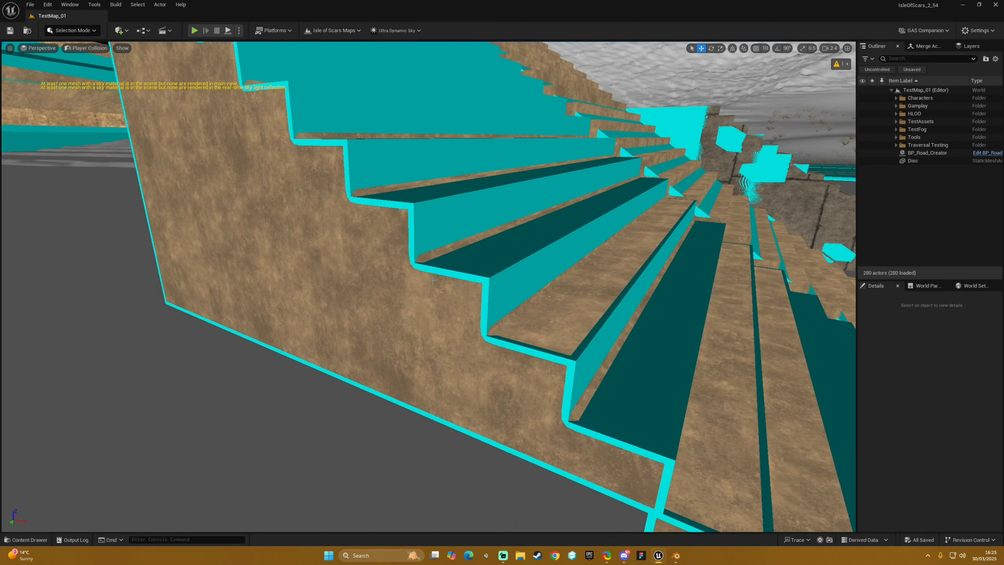
# - Inspect the collision from the staircase back to the road and its raised side paths
pyautogui.press('s')
pyautogui.press('d')
pyautogui.moveTo(506, 342); pyautogui.dragTo(115, 306, button='right')
pyautogui.press('d')
pyautogui.press('w')
pyautogui.press('a')
pyautogui.press('w')
pyautogui.press('s')
pyautogui.press('d')
pyautogui.press('w')
pyautogui.press('a')
pyautogui.press('d')
pyautogui.press('a')
pyautogui.press('w')
pyautogui.press('a')
pyautogui.moveTo(403, 316); pyautogui.dragTo(506, 341, button='right')
pyautogui.press('a')
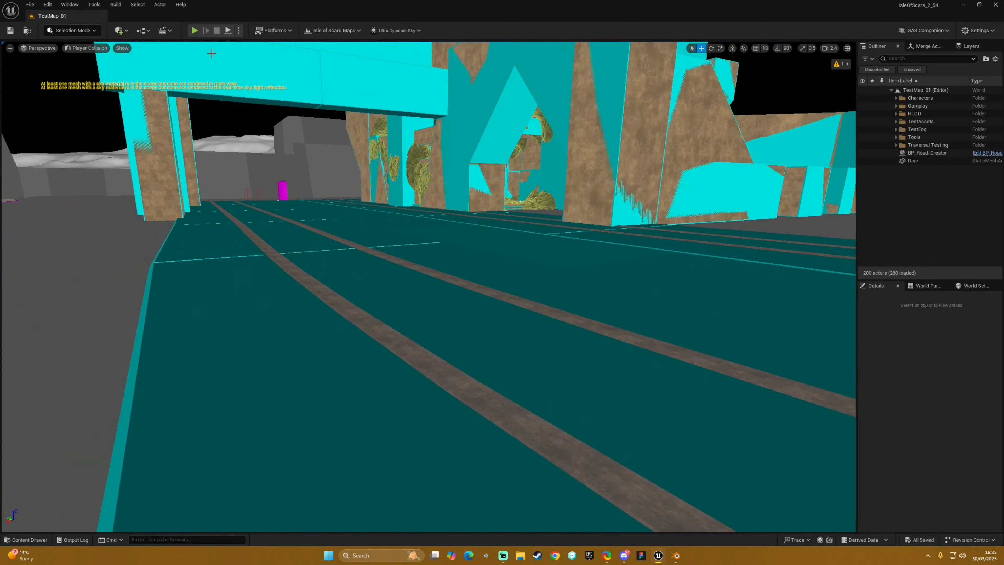
# - Restore Lit shading in the level, open the SM_StonePath_01 static mesh from the TiledRoad_01 folder and inspect its curb
pyautogui.click(98, 81)
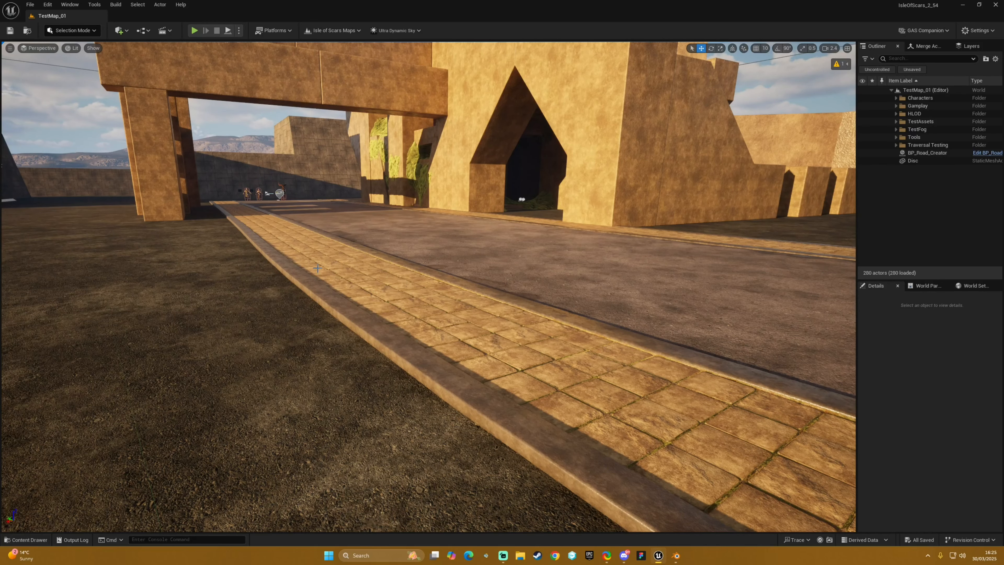
pyautogui.hotkey('ctrl', 'space')
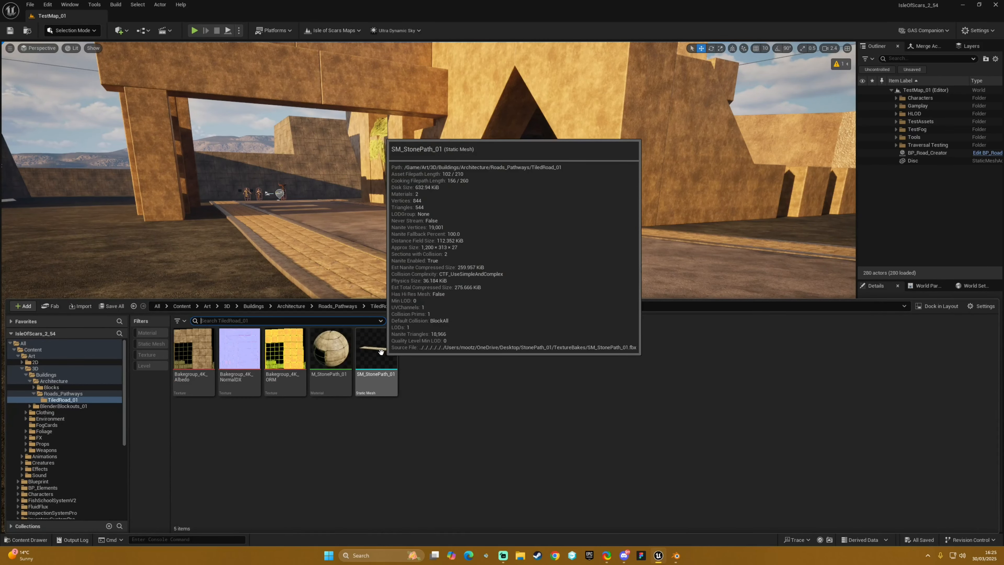
pyautogui.click(380, 352)
pyautogui.doubleClick(377, 356)
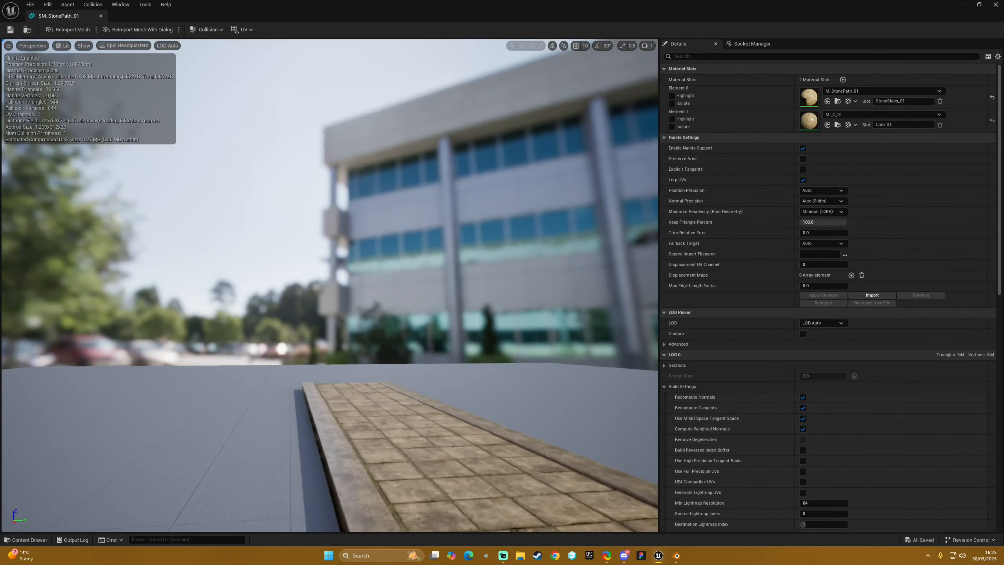
pyautogui.keyDown('alt'); pyautogui.moveTo(377, 357); pyautogui.dragTo(285, 376); pyautogui.keyUp('alt')
pyautogui.moveTo(328, 300); pyautogui.dragTo(158, 312, button='right')
pyautogui.moveTo(514, 289); pyautogui.dragTo(425, 281, button='right')
pyautogui.moveTo(429, 243); pyautogui.dragTo(292, 228, button='right')
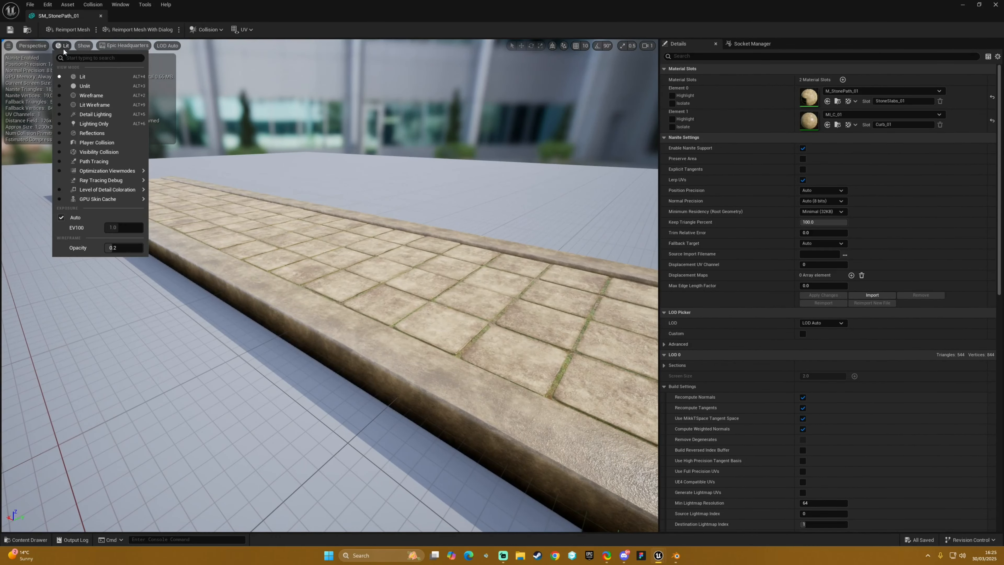
# - Show SM_StonePath_01 in the Player Collision view and examine its collision around the curbs and ends
pyautogui.click(91, 147)
pyautogui.moveTo(379, 260); pyautogui.dragTo(537, 251, button='right')
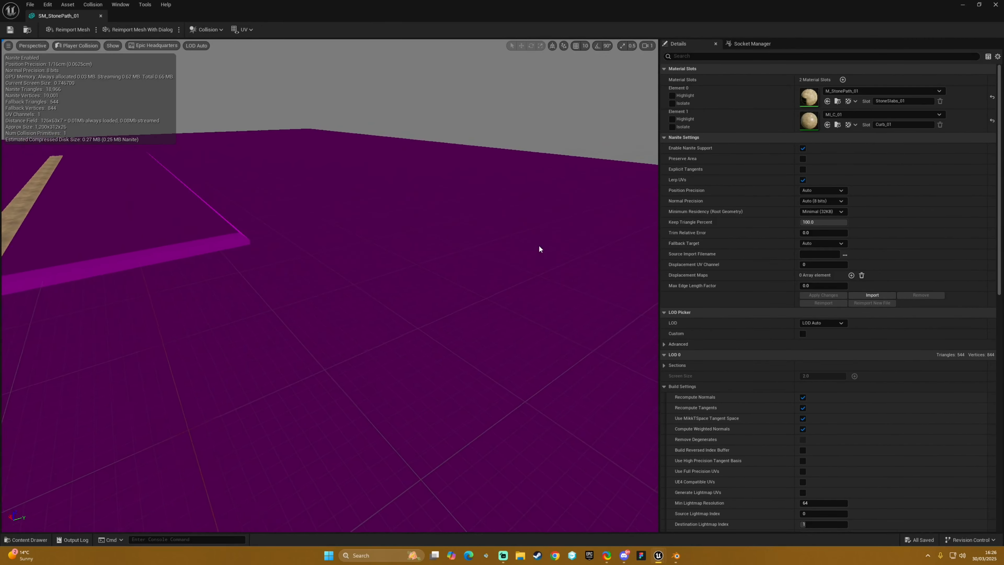
pyautogui.scroll(-3, 415, 221)
pyautogui.moveTo(436, 238); pyautogui.dragTo(361, 222, button='right')
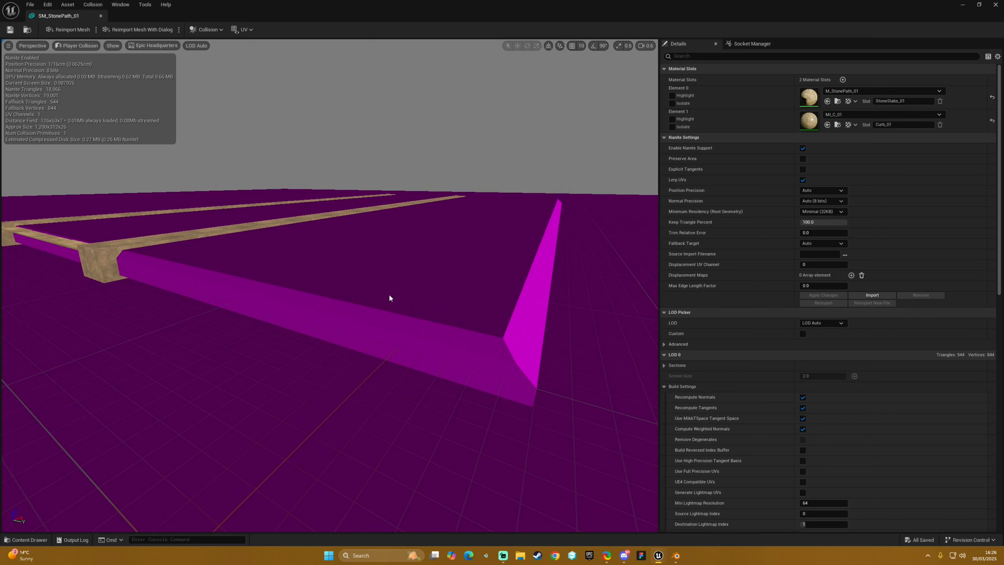
pyautogui.moveTo(389, 298); pyautogui.dragTo(229, 283)
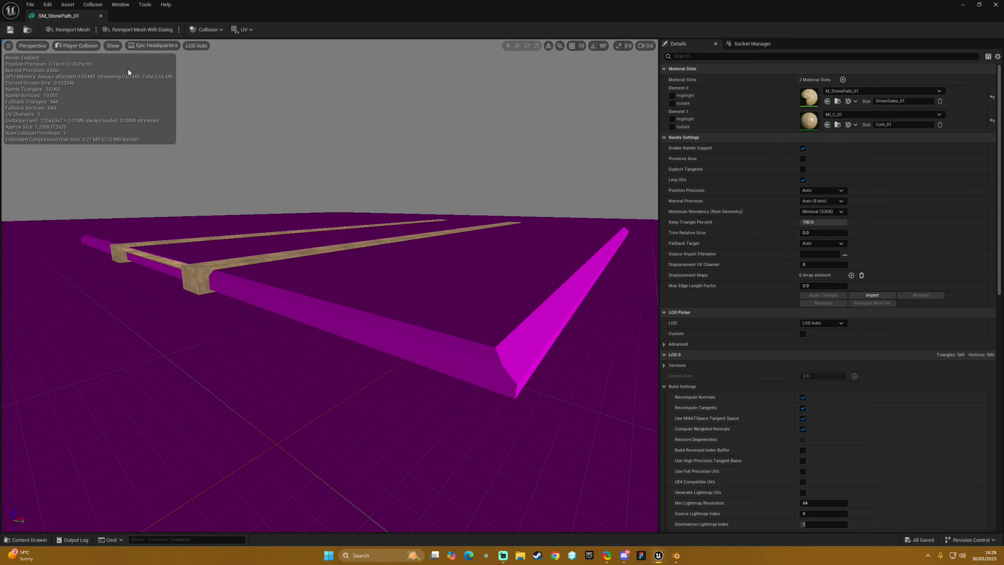
# - Dock the SM_StonePath_01 editor beside the TestMap_01 level and return to the level
pyautogui.moveTo(89, 20); pyautogui.dragTo(167, 19)
pyautogui.click(89, 18)
pyautogui.moveTo(300, 206); pyautogui.dragTo(205, 237, button='right')
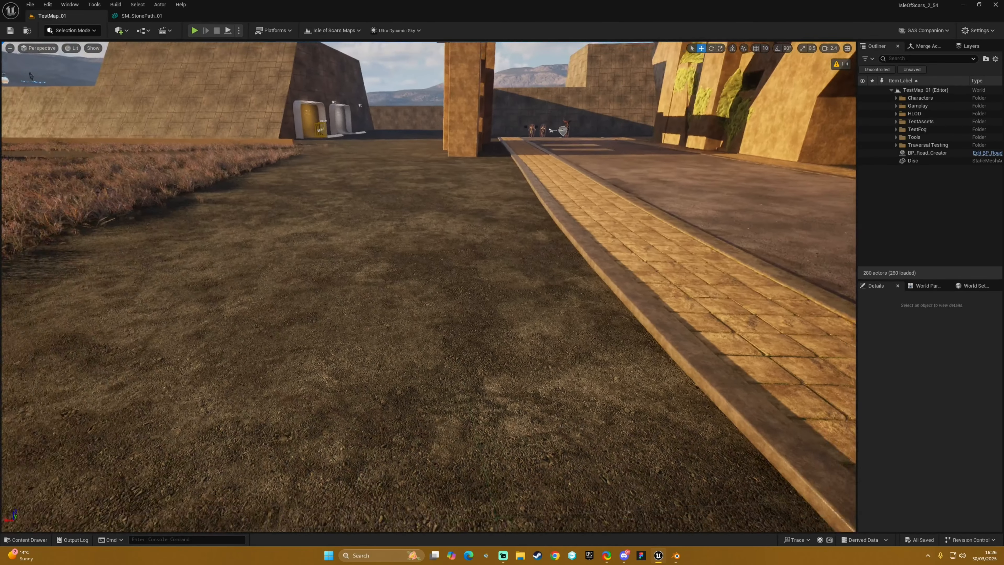
# - Place an SM_StonePath_01 instance on the ground branching off the roadside path and adjust its height
pyautogui.moveTo(421, 293); pyautogui.dragTo(466, 328, button='right')
pyautogui.hotkey('ctrl', 'space')
pyautogui.moveTo(373, 342); pyautogui.dragTo(397, 258)
pyautogui.moveTo(397, 257); pyautogui.dragTo(443, 264, button='right')
pyautogui.moveTo(489, 217); pyautogui.dragTo(491, 212)
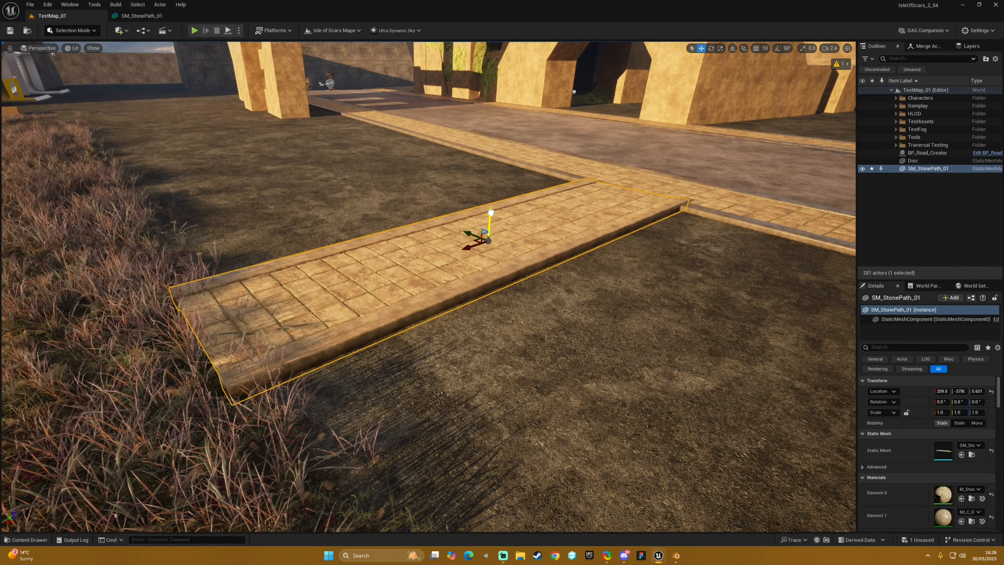
# - Show the level in Player Collision view and inspect the collision of the placed stone path
pyautogui.click(73, 48)
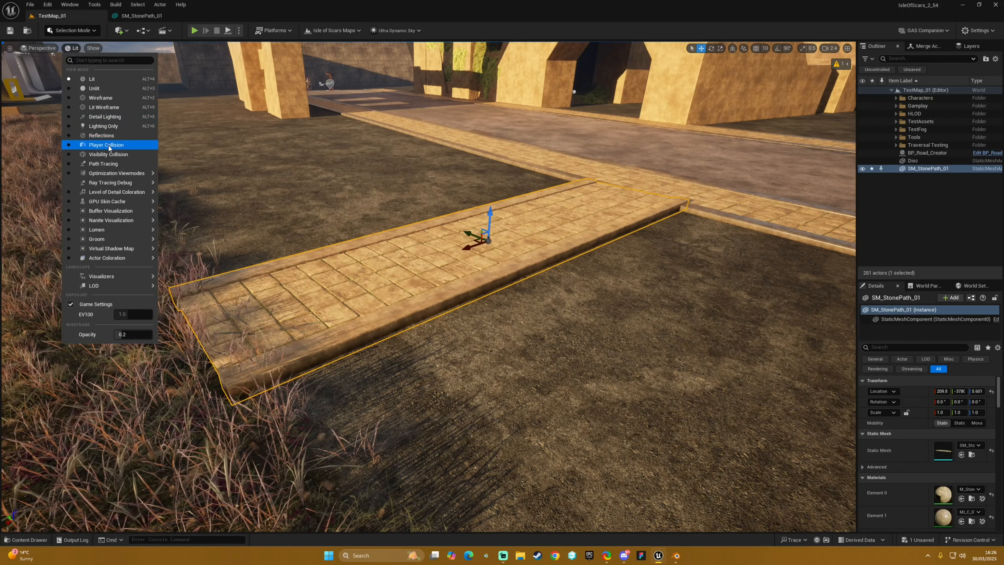
pyautogui.click(99, 146)
pyautogui.moveTo(99, 146); pyautogui.dragTo(119, 131, button='right')
pyautogui.scroll(-4, 460, 332)
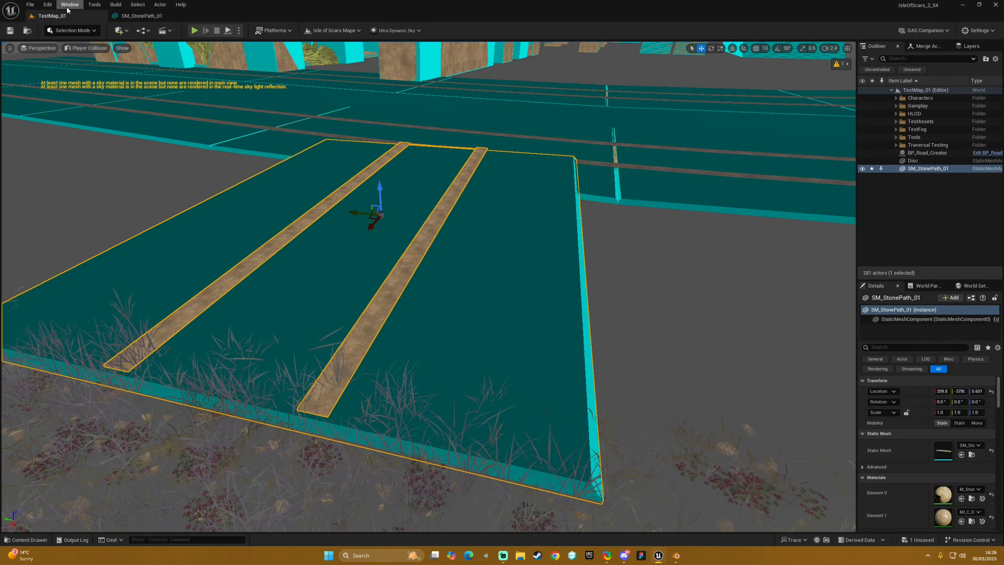
# - Restore Lit shading and start a play test from the ground near the placed stone path
pyautogui.click(94, 48)
pyautogui.click(92, 80)
pyautogui.moveTo(459, 285); pyautogui.dragTo(593, 307, button='right')
pyautogui.rightClick(593, 307)
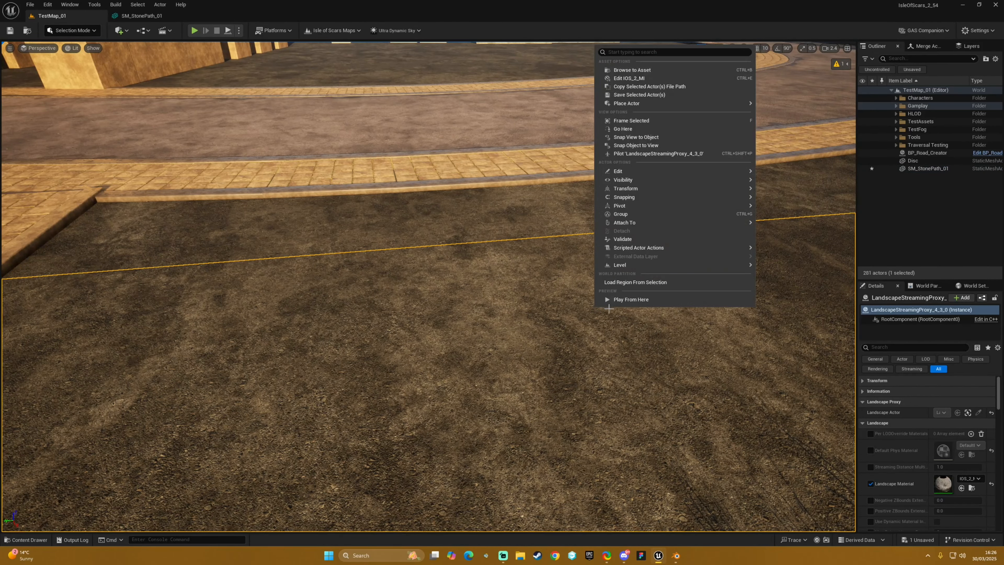
pyautogui.press('Escape')
pyautogui.hotkey('alt', 'p')
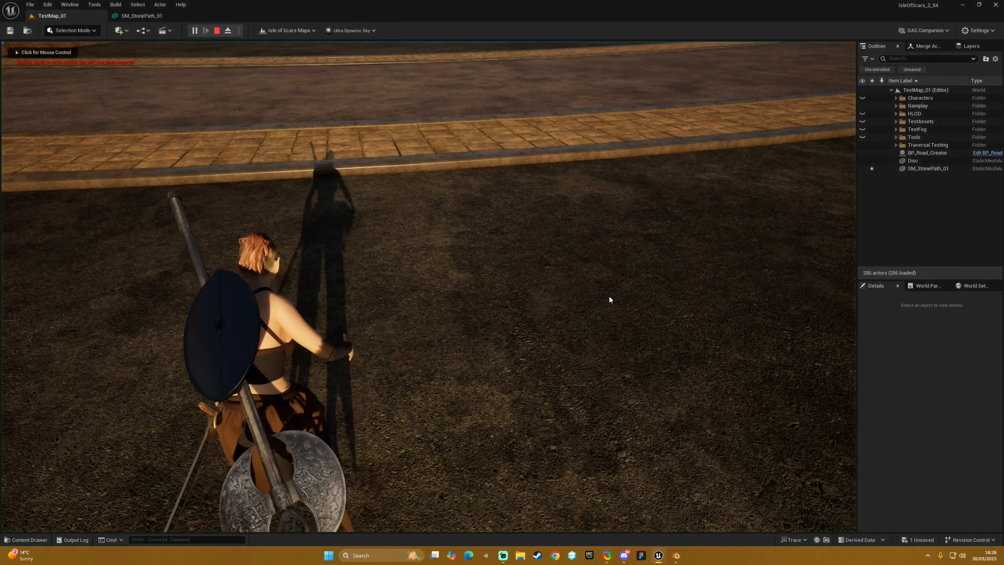
pyautogui.click(609, 297)
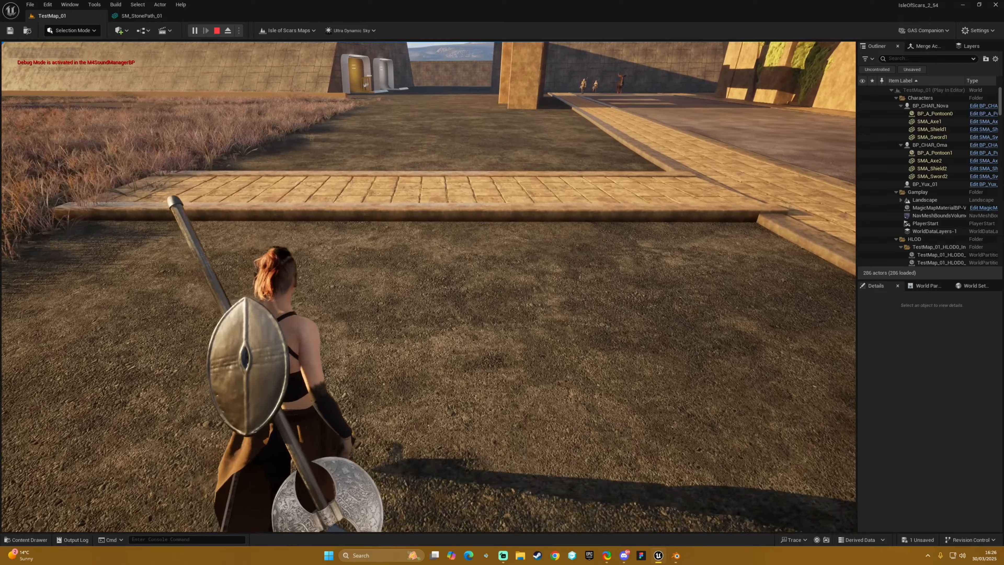
# - Walk the character along and around the placed stone path to examine its curb in play
pyautogui.press('w')
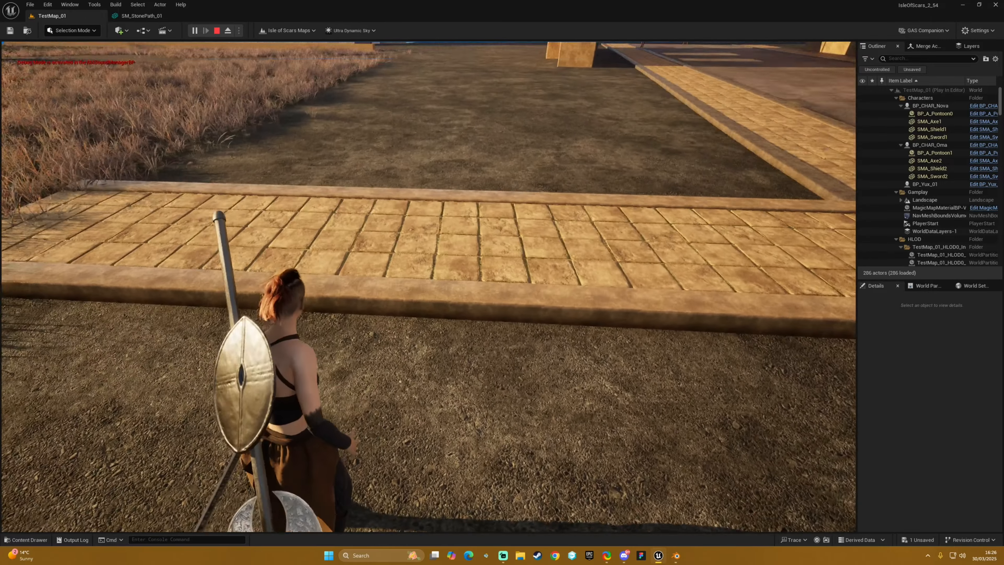
pyautogui.press('a')
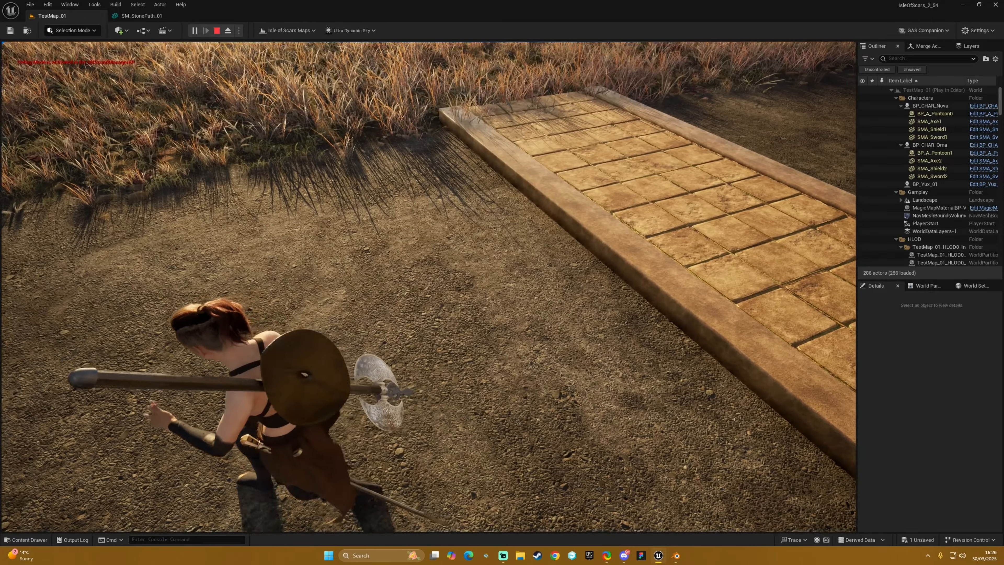
pyautogui.press('d')
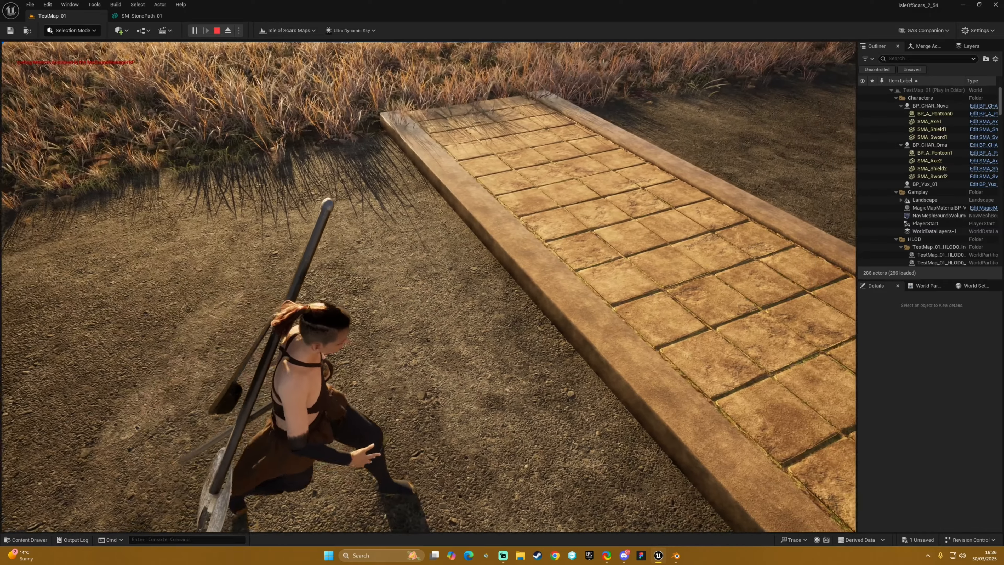
pyautogui.press('s')
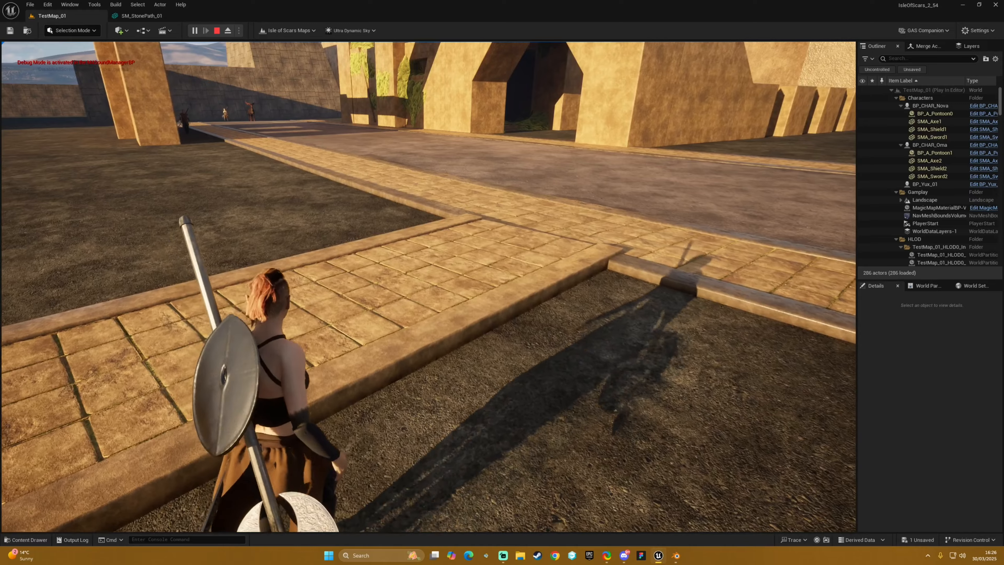
pyautogui.press('w')
pyautogui.press('a')
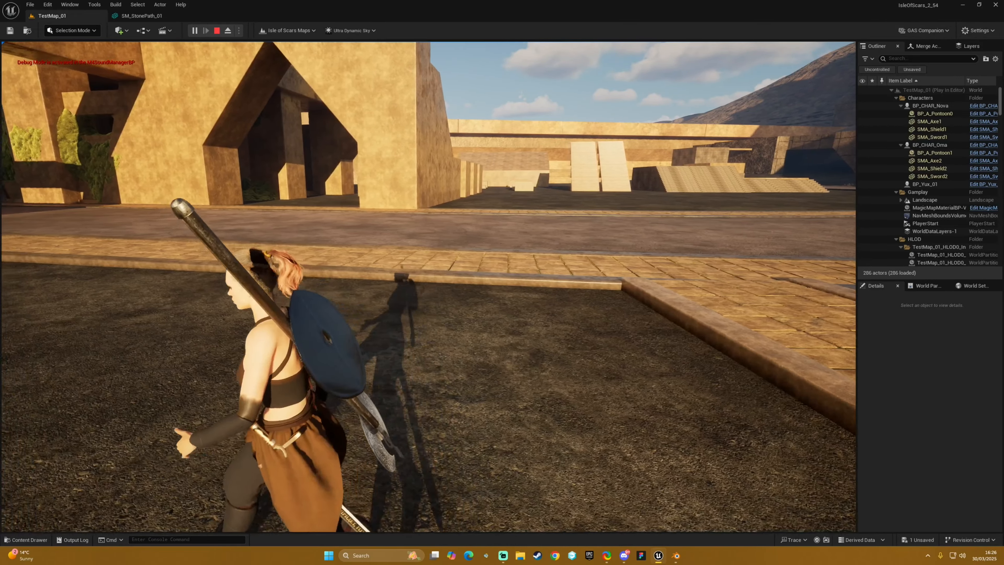
pyautogui.press('a')
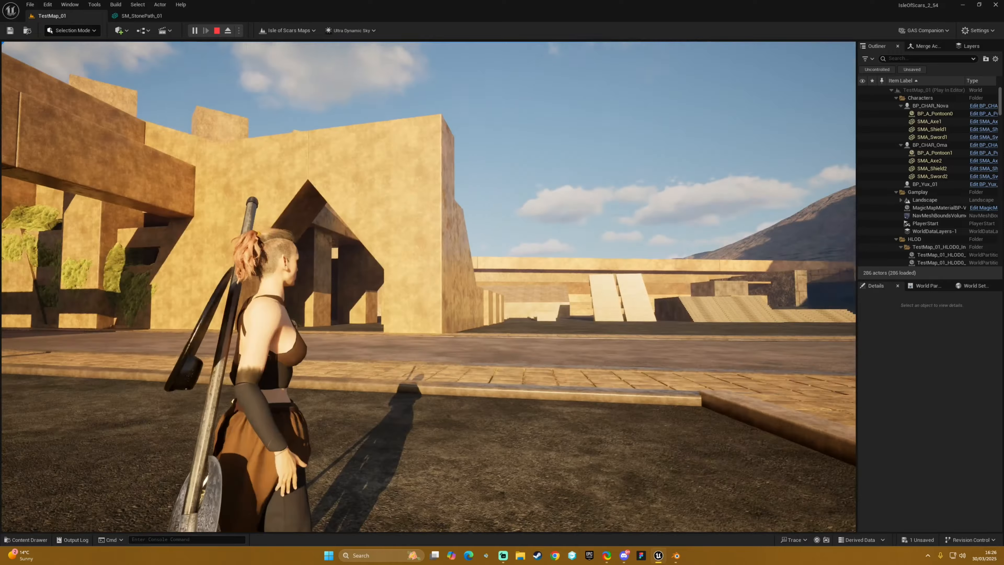
# - Run the character over the roadside paving and out onto the main road
pyautogui.press('w')
pyautogui.press('w')
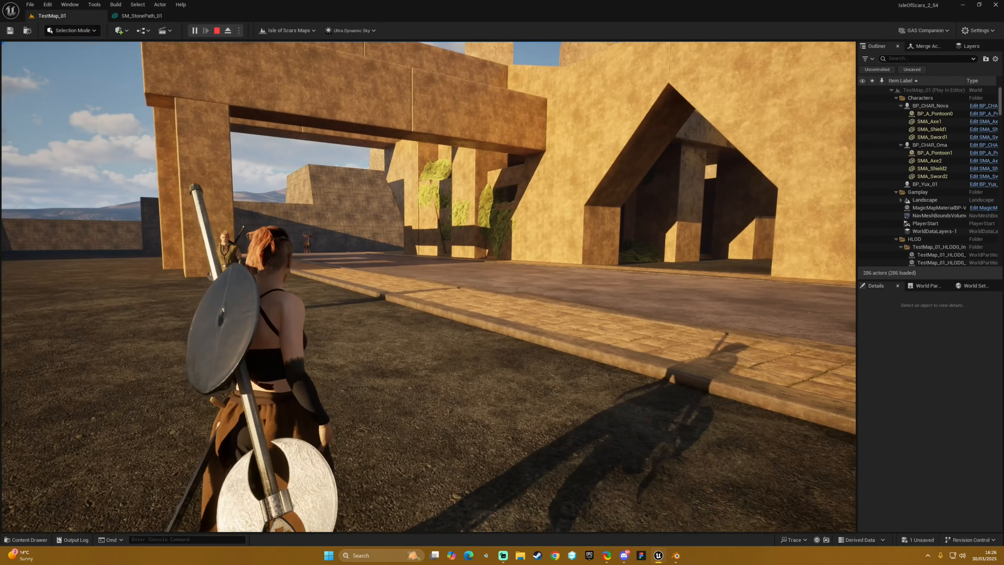
pyautogui.press('w')
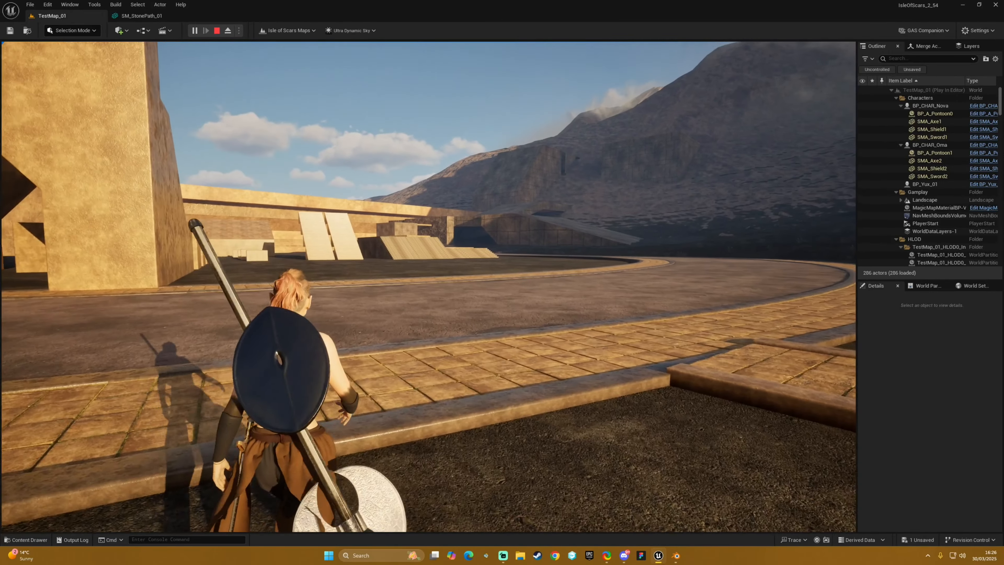
pyautogui.press('w')
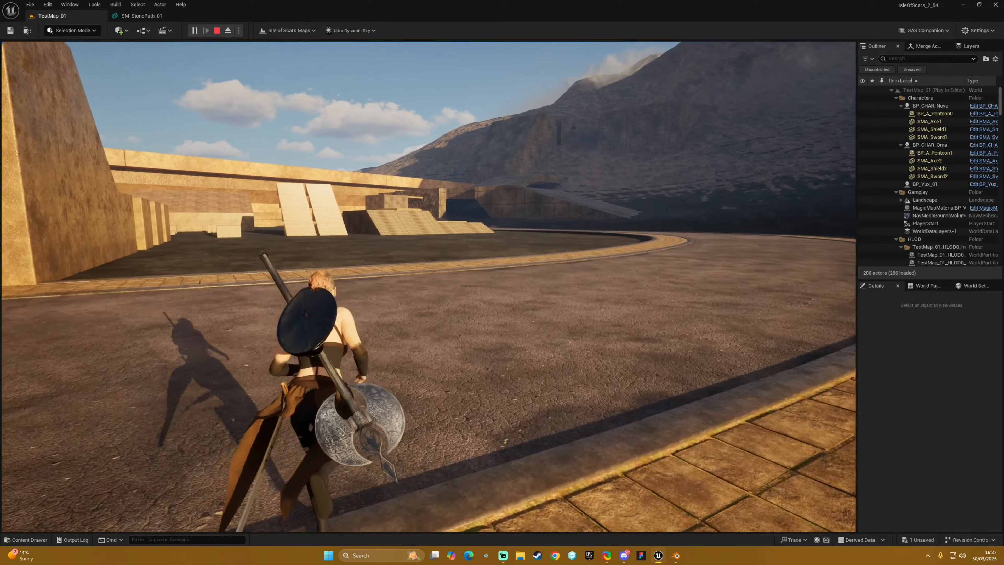
pyautogui.press('w')
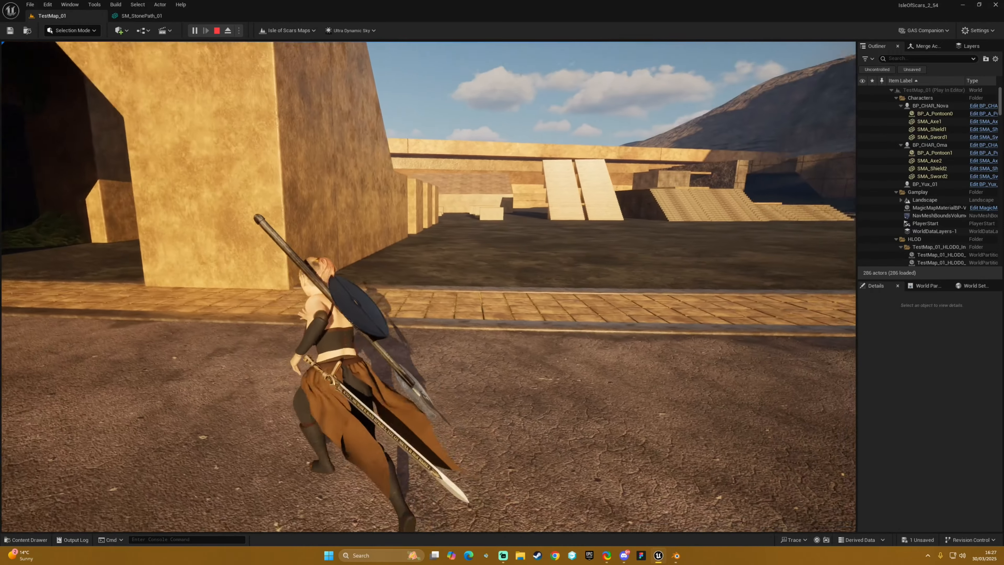